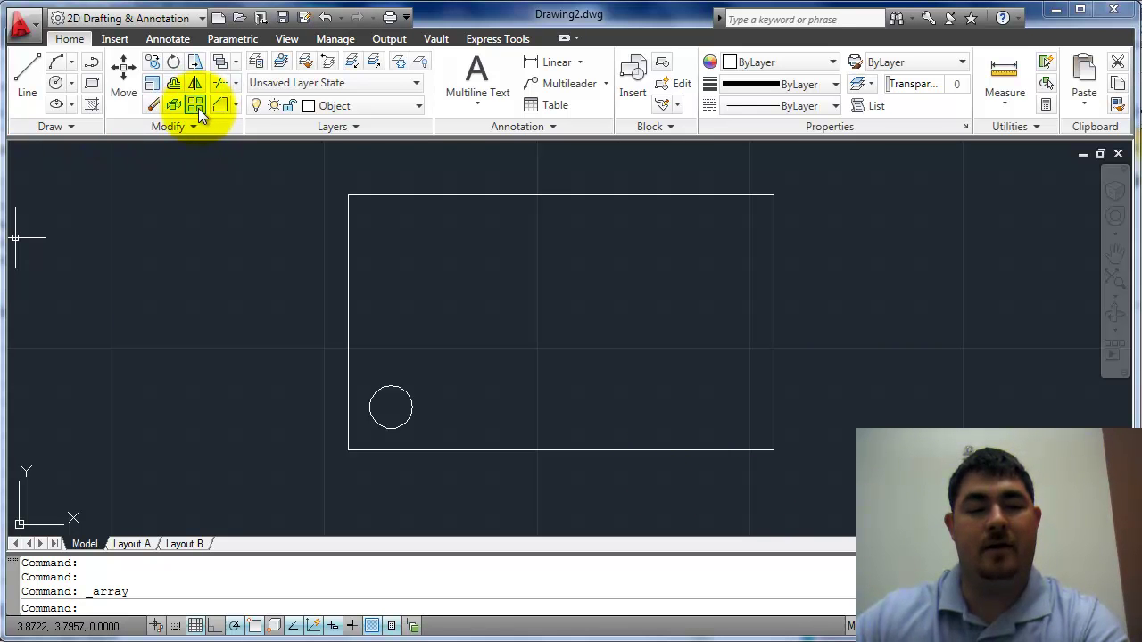
# Step: Run the AR command to bring up the Array dialog
pyautogui.write('ar')
pyautogui.press('Return')
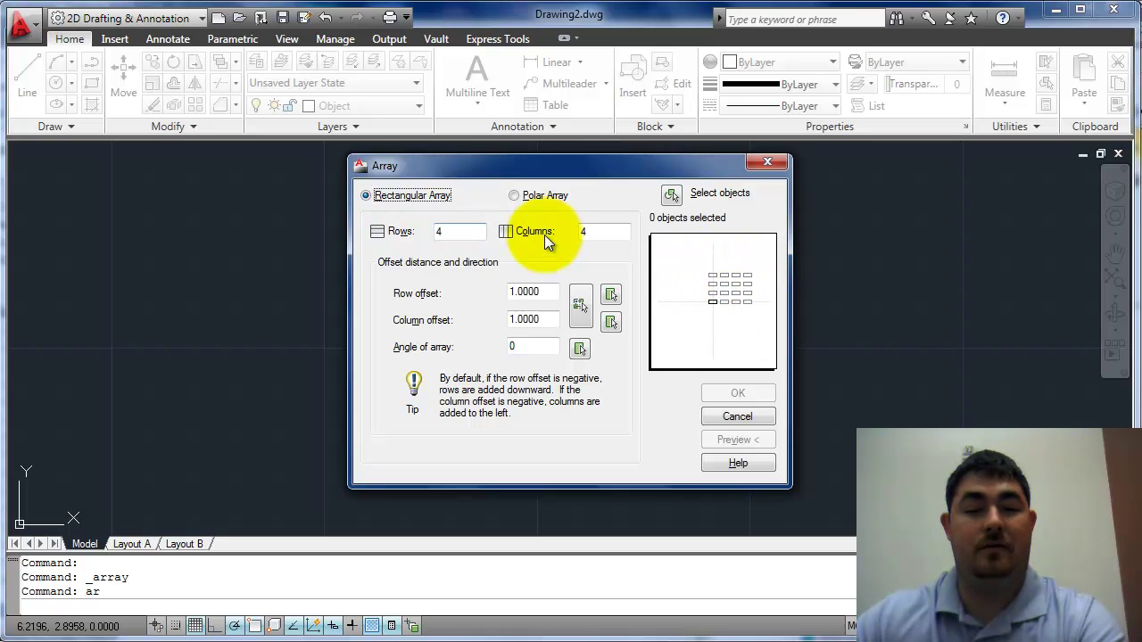
# Step: Glance at the polar options, keep Rectangular Array, and move the dialog off the drawing
pyautogui.click(518, 195)
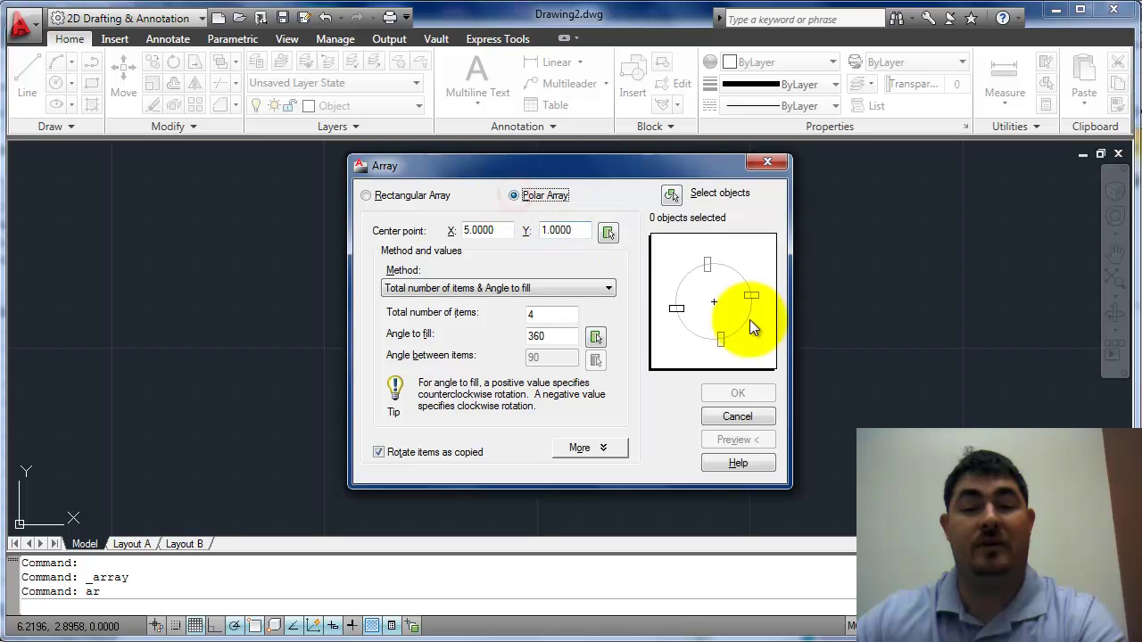
pyautogui.click(367, 195)
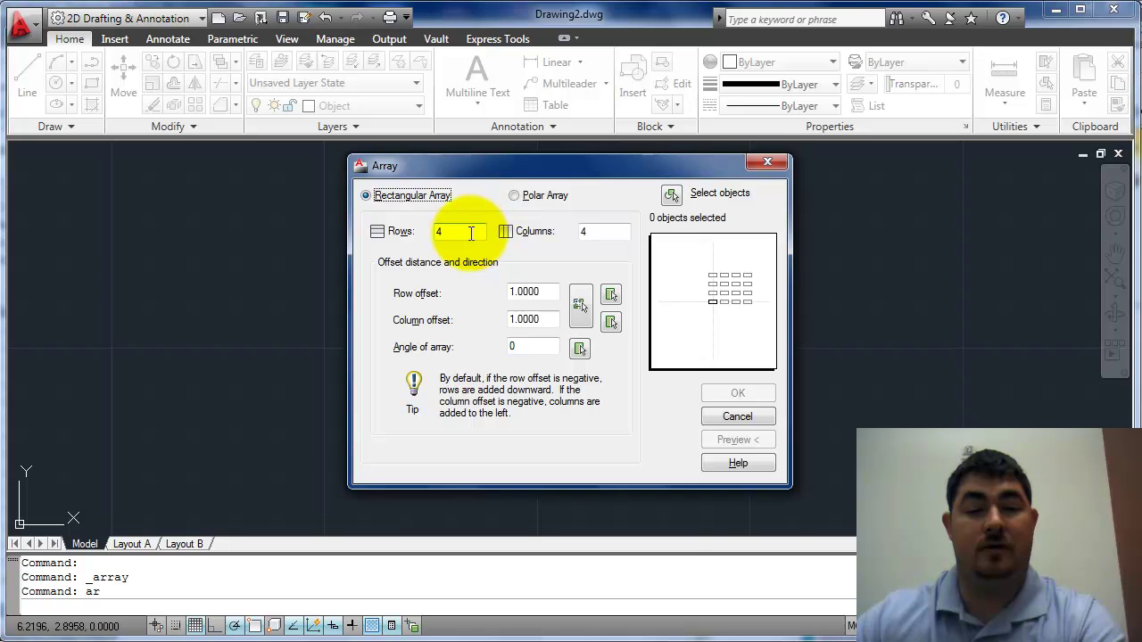
pyautogui.moveTo(517, 172)
pyautogui.mouseDown()
pyautogui.moveTo(821, 261)
pyautogui.moveTo(927, 355)
pyautogui.moveTo(883, 373)
pyautogui.moveTo(848, 314)
pyautogui.mouseUp()
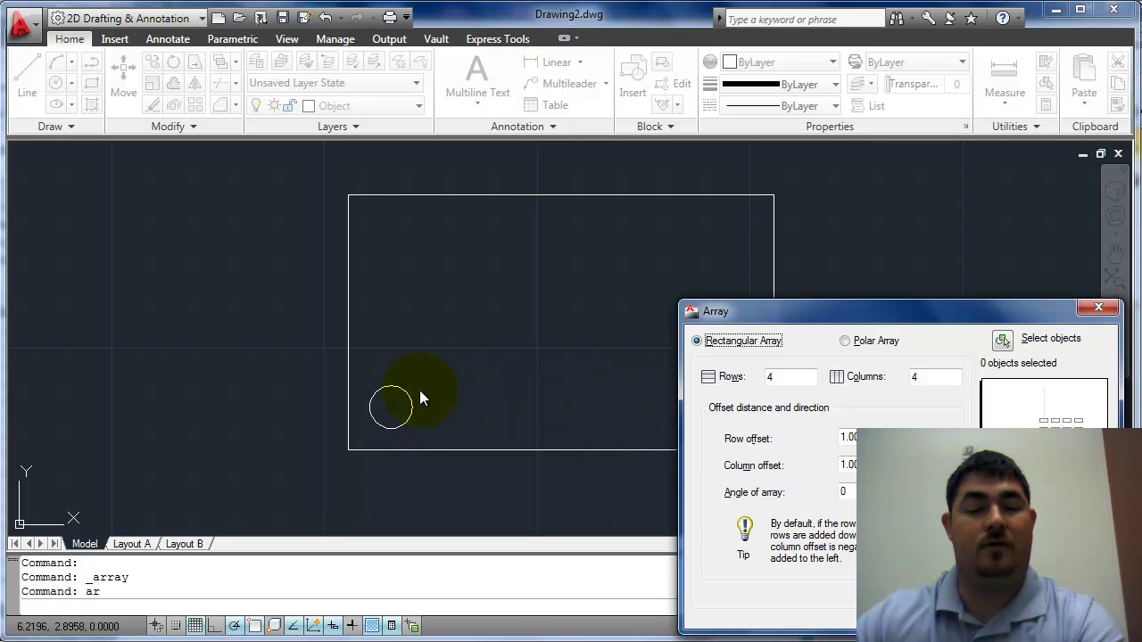
# Step: Set the rectangular array to 3 rows and 4 columns
pyautogui.moveTo(838, 314); pyautogui.dragTo(654, 278)
pyautogui.doubleClick(606, 339)
pyautogui.write('3')
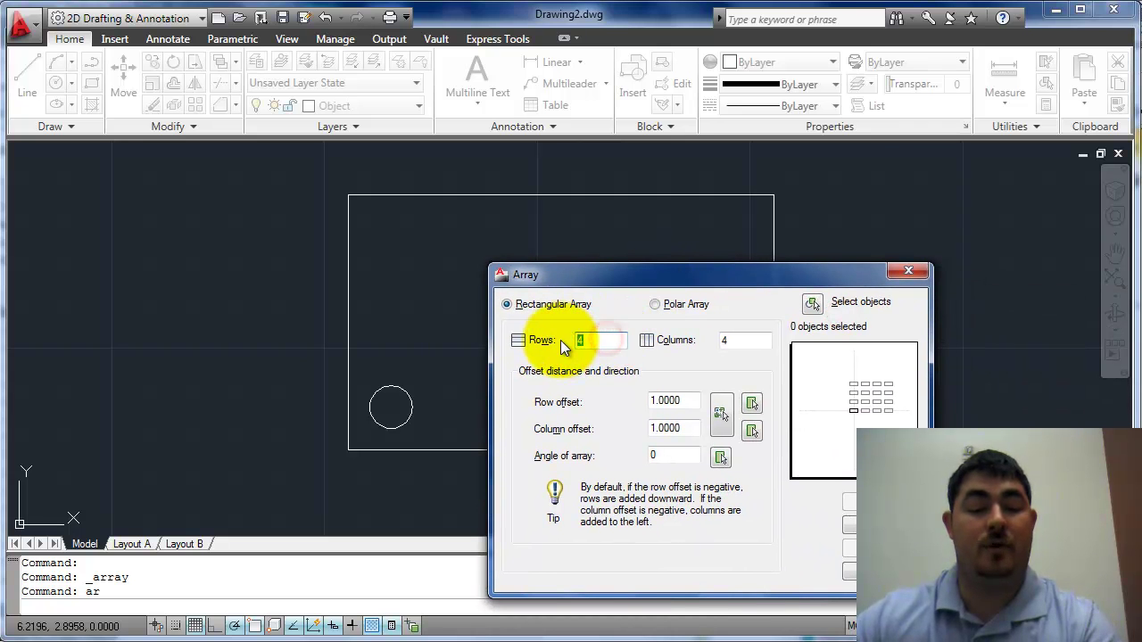
pyautogui.doubleClick(741, 339)
pyautogui.write('4')
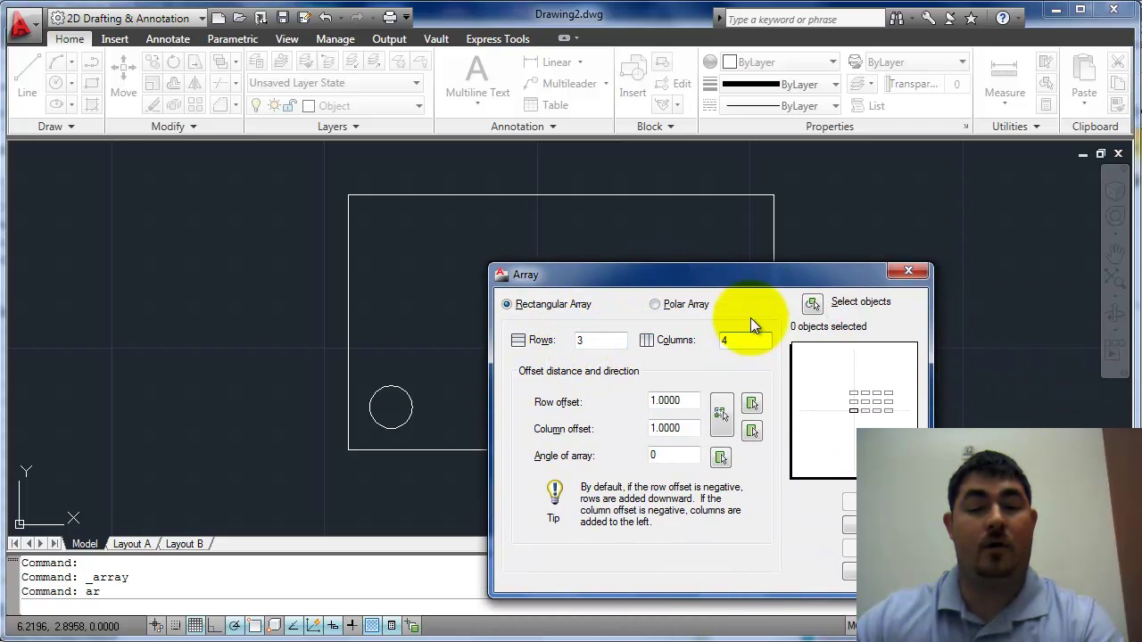
pyautogui.moveTo(761, 276); pyautogui.dragTo(653, 196)
pyautogui.click(580, 320)
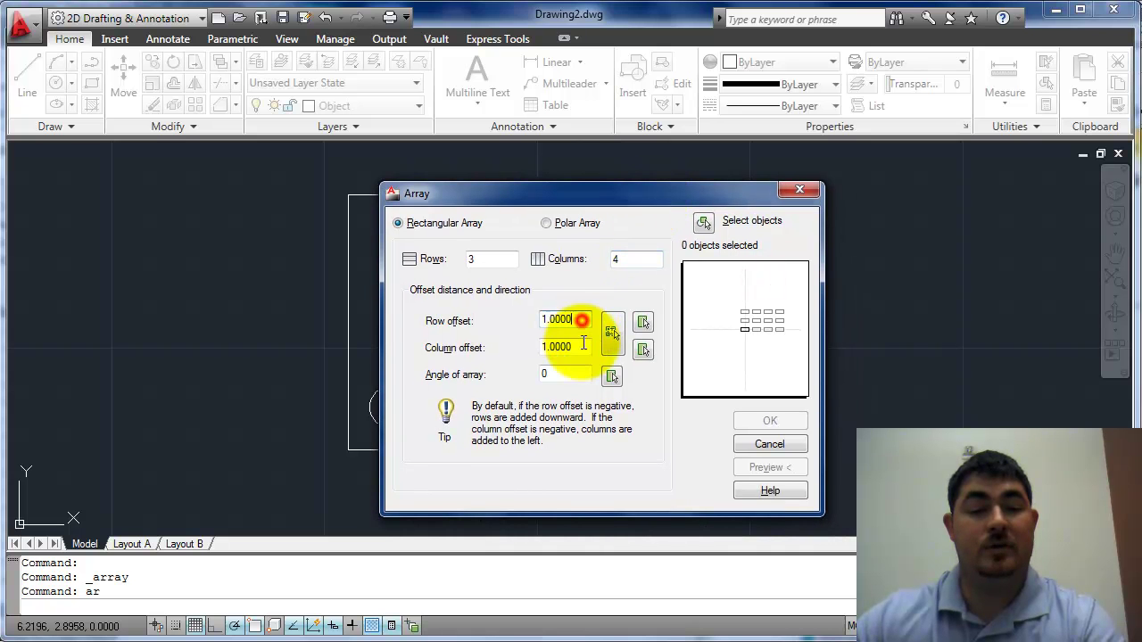
pyautogui.click(584, 349)
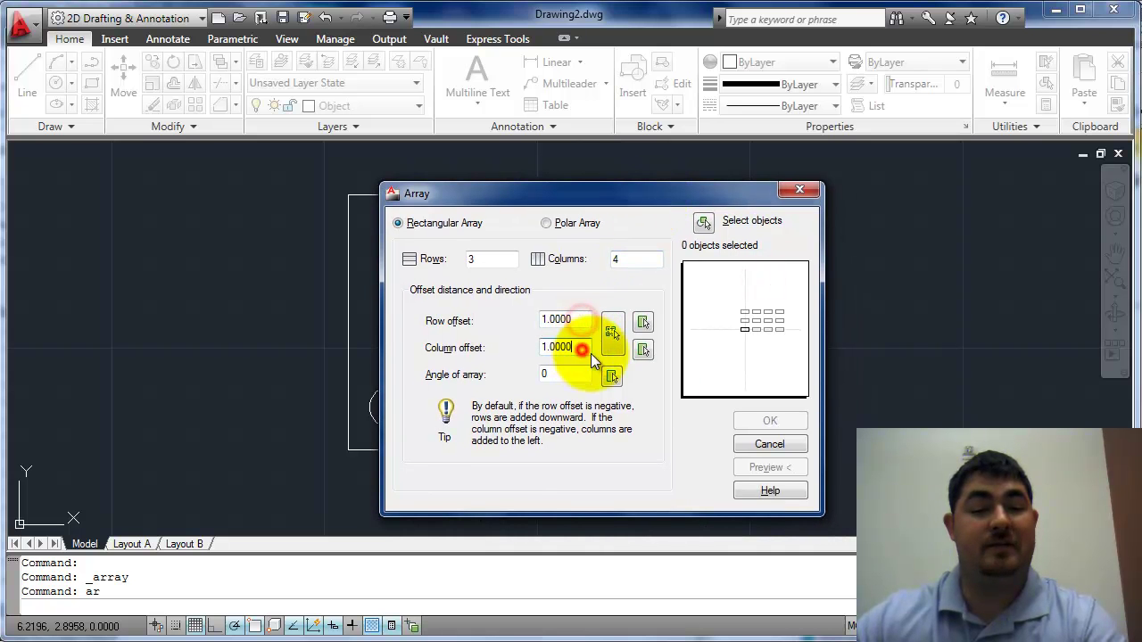
# Step: Select the circle inside the rectangle as the object to array
pyautogui.click(705, 223)
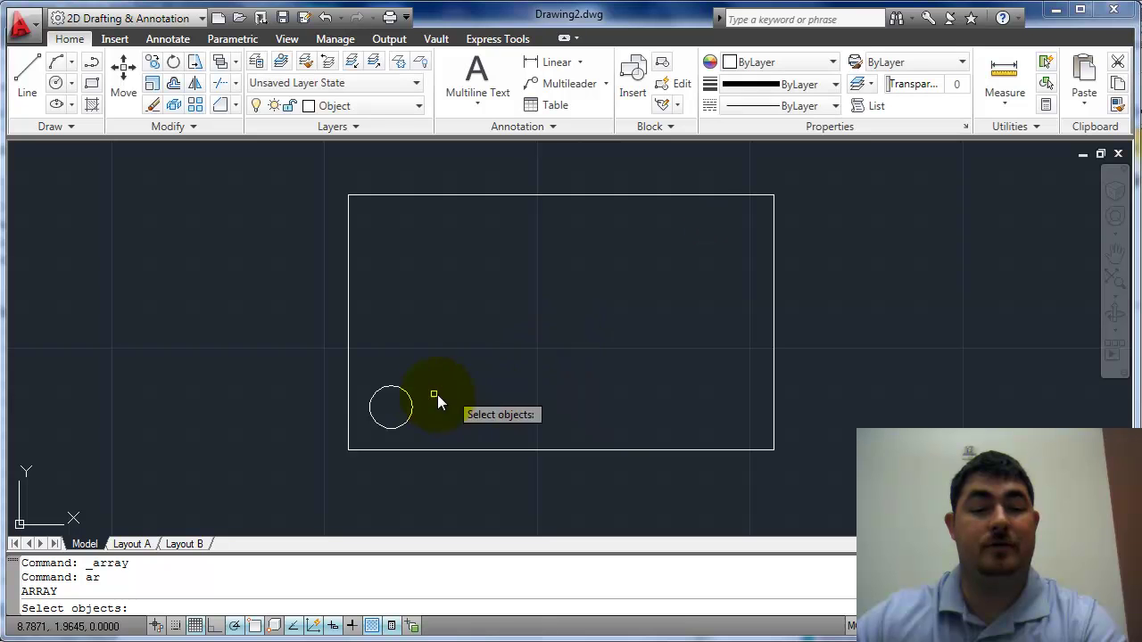
pyautogui.click(413, 404)
pyautogui.press('Return')
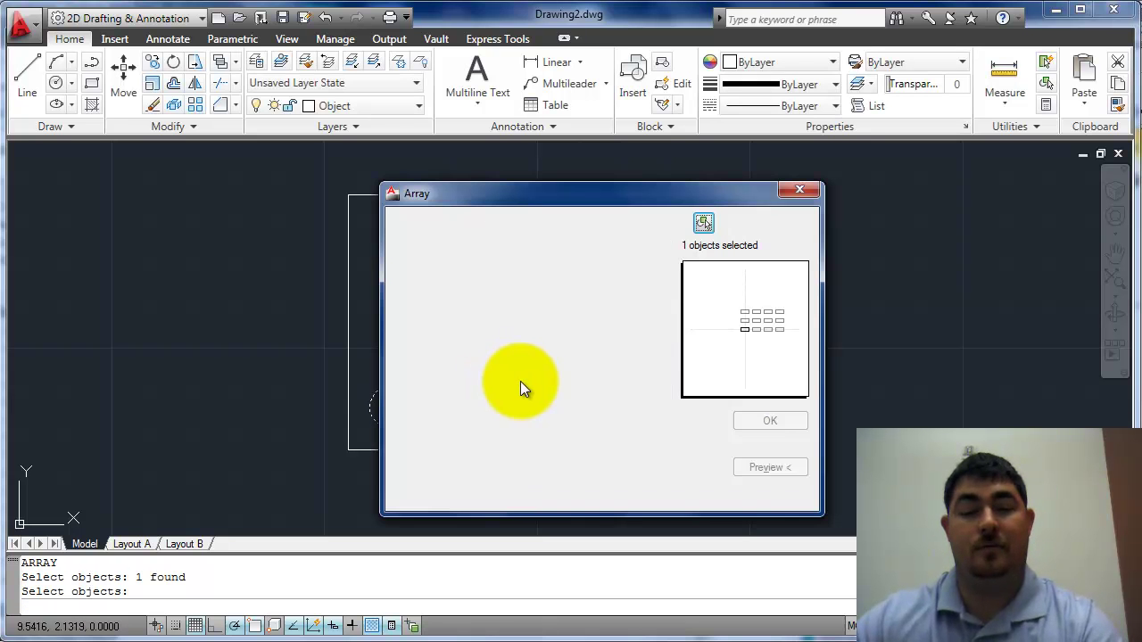
# Step: Preview the 3x4 grid, then raise Columns to 5 and preview the 3x5 grid
pyautogui.click(774, 467)
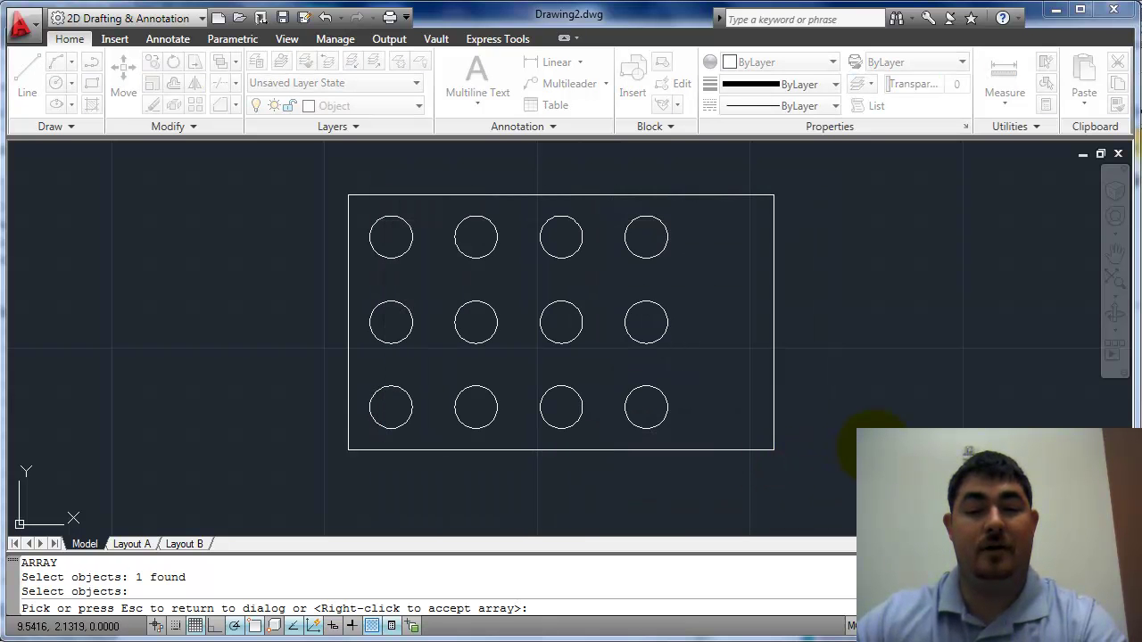
pyautogui.click(812, 397)
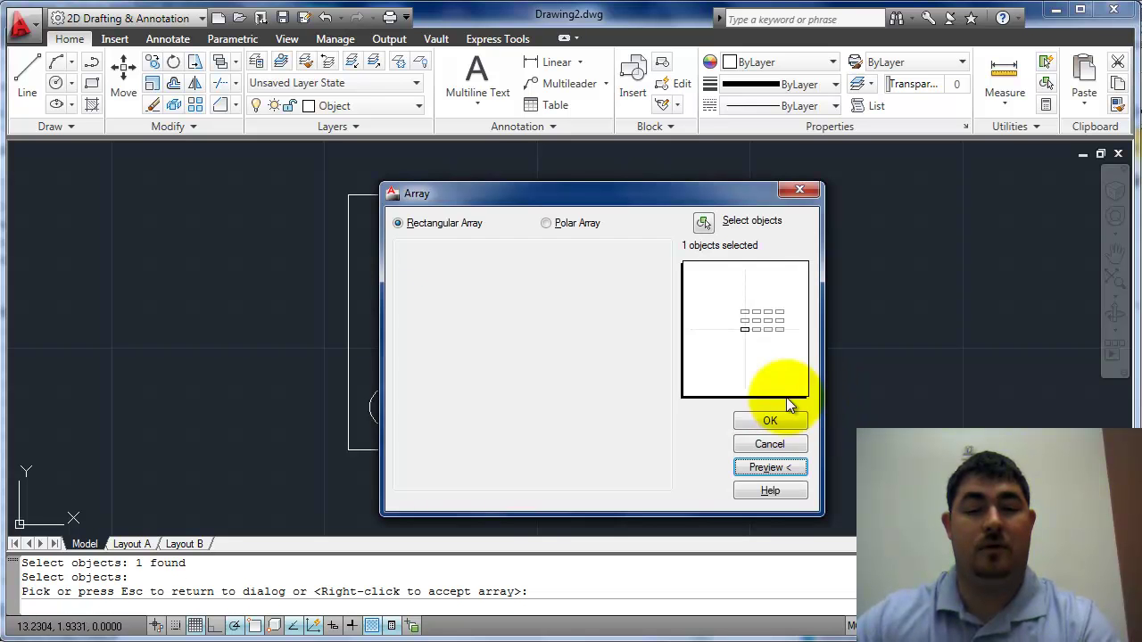
pyautogui.doubleClick(618, 259)
pyautogui.write('5')
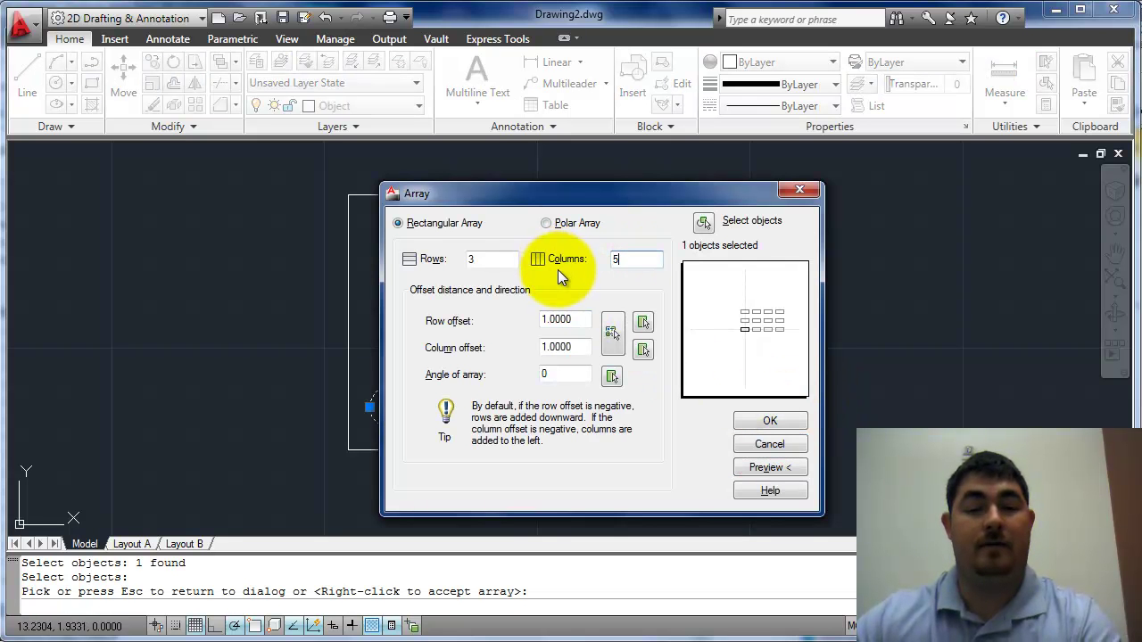
pyautogui.click(789, 467)
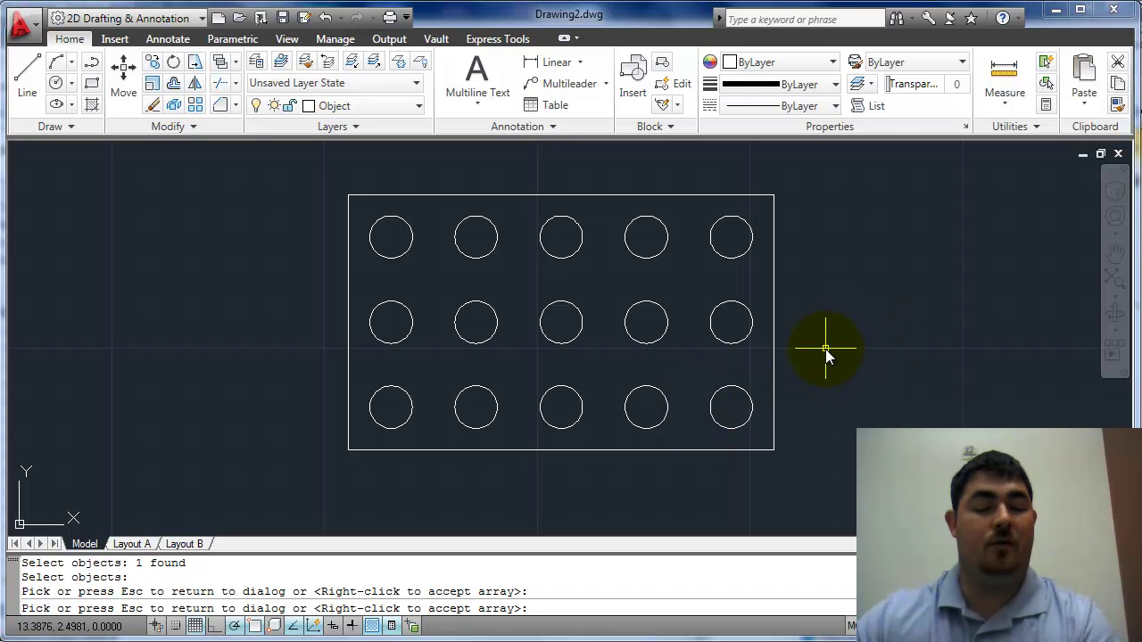
# Step: Reduce Columns to 3 with a 2.0000 column offset and preview the 3x3 grid
pyautogui.press('Escape')
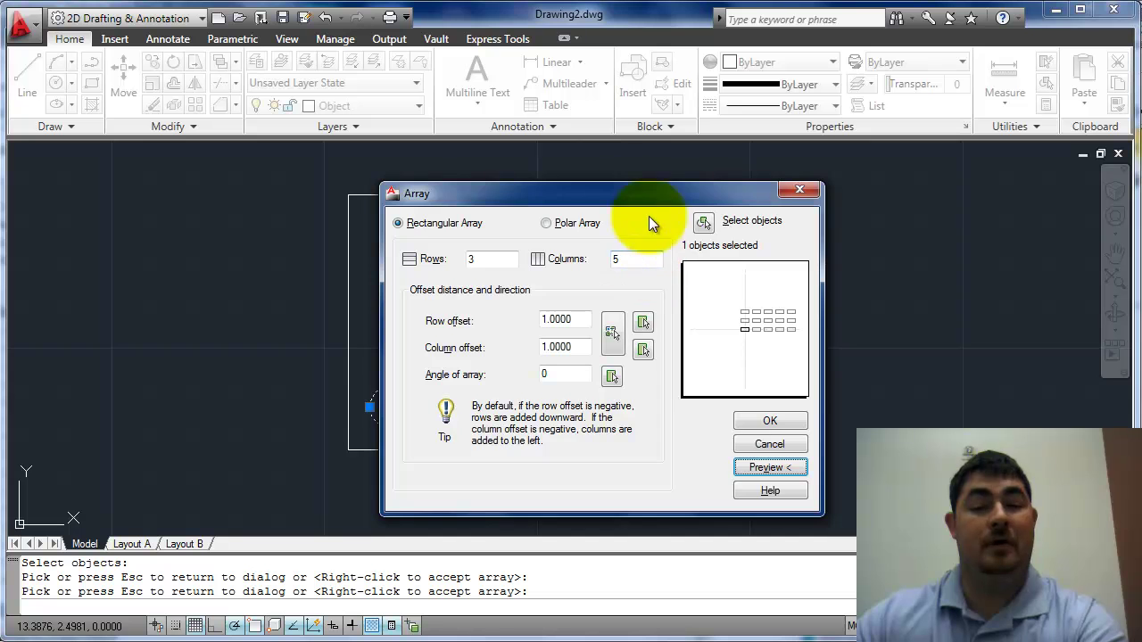
pyautogui.moveTo(624, 186); pyautogui.dragTo(895, 169)
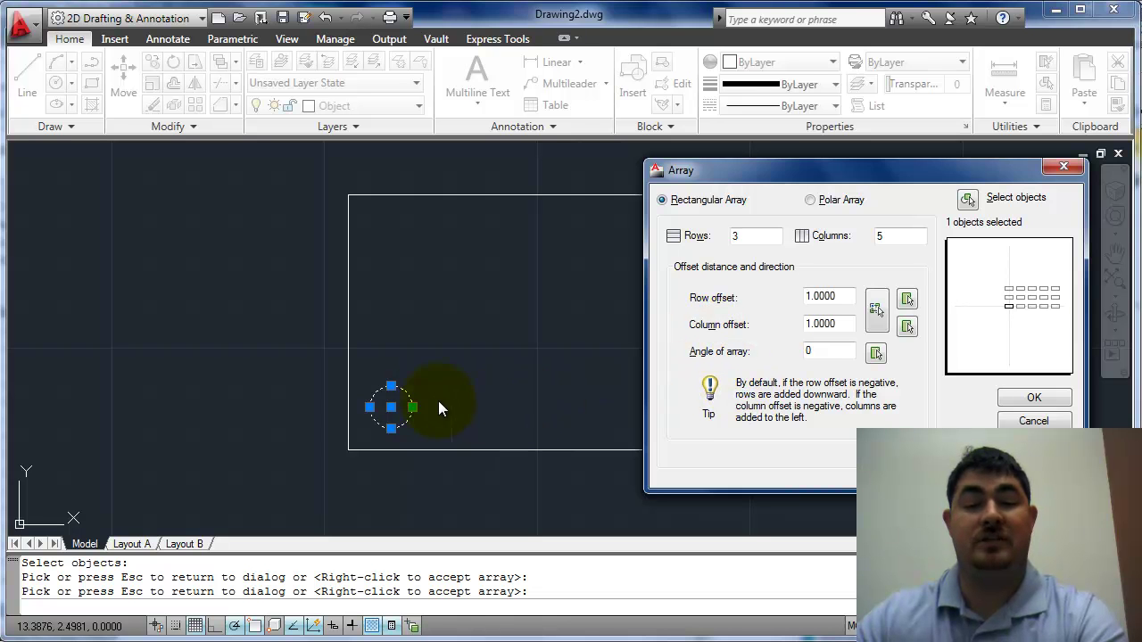
pyautogui.doubleClick(892, 235)
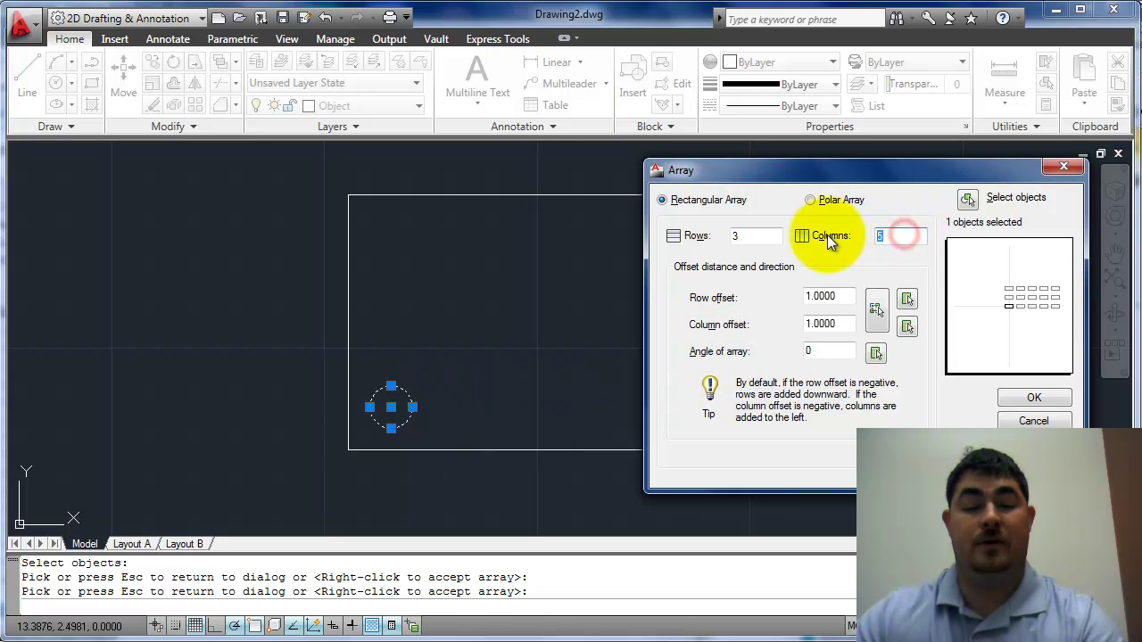
pyautogui.write('3')
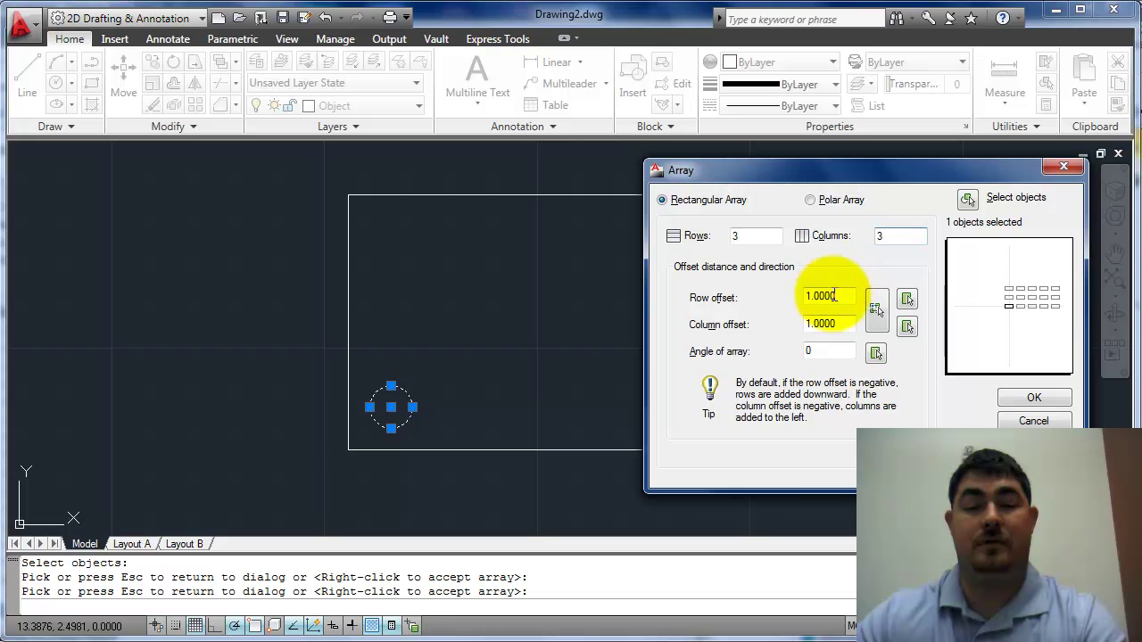
pyautogui.click(836, 323)
pyautogui.doubleClick(837, 323)
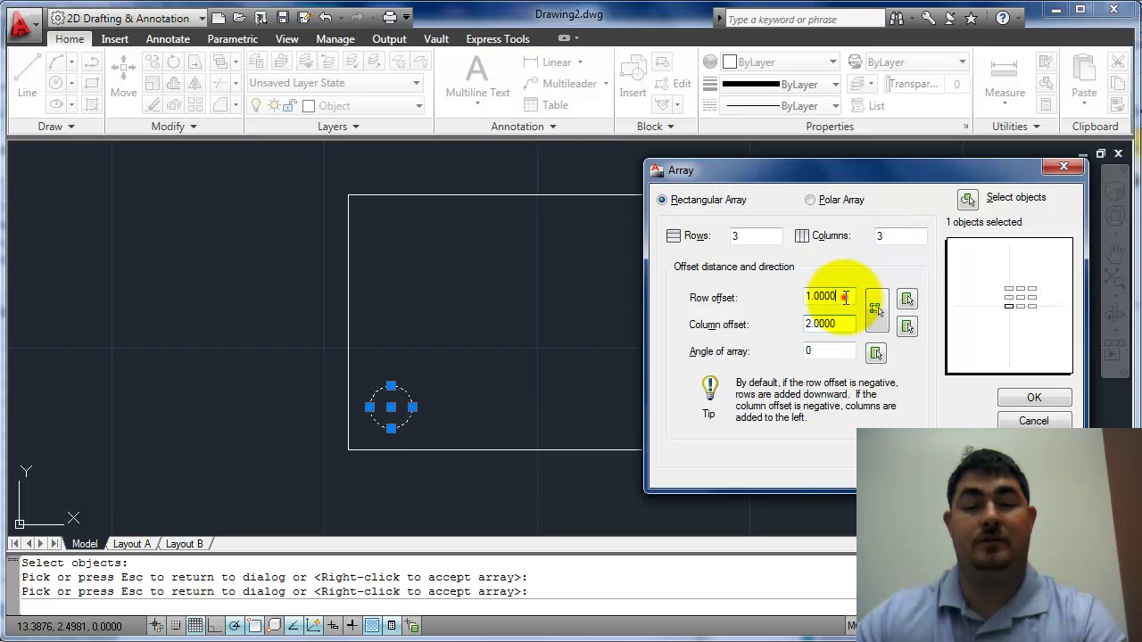
pyautogui.click(1033, 443)
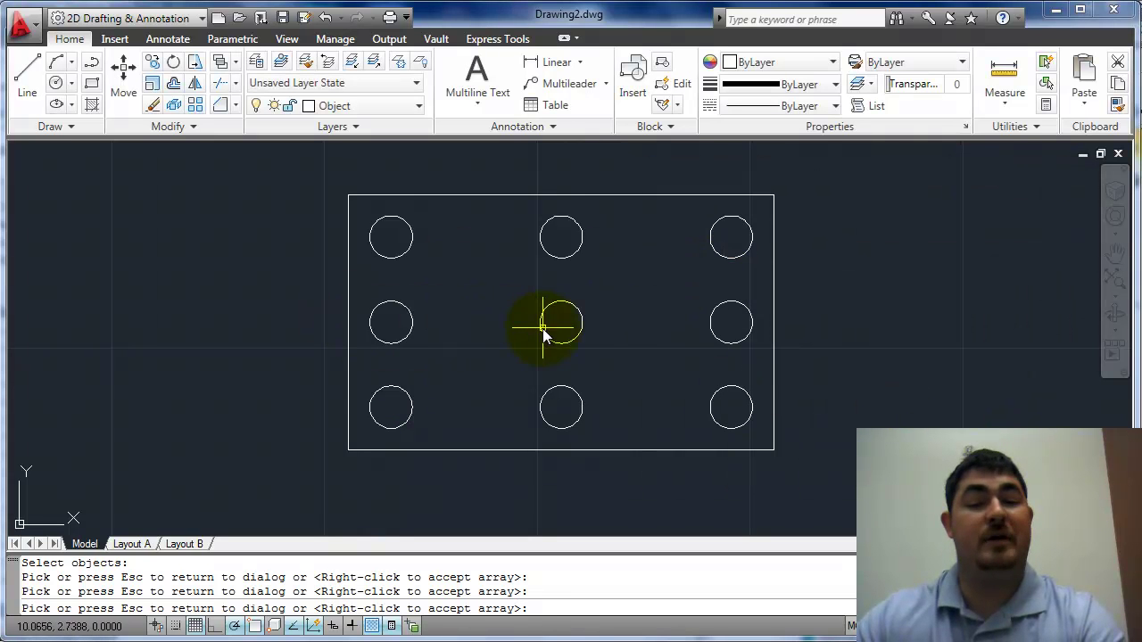
# Step: Back in the Array dialog, select the Angle of array value of 0 for editing
pyautogui.press('Escape')
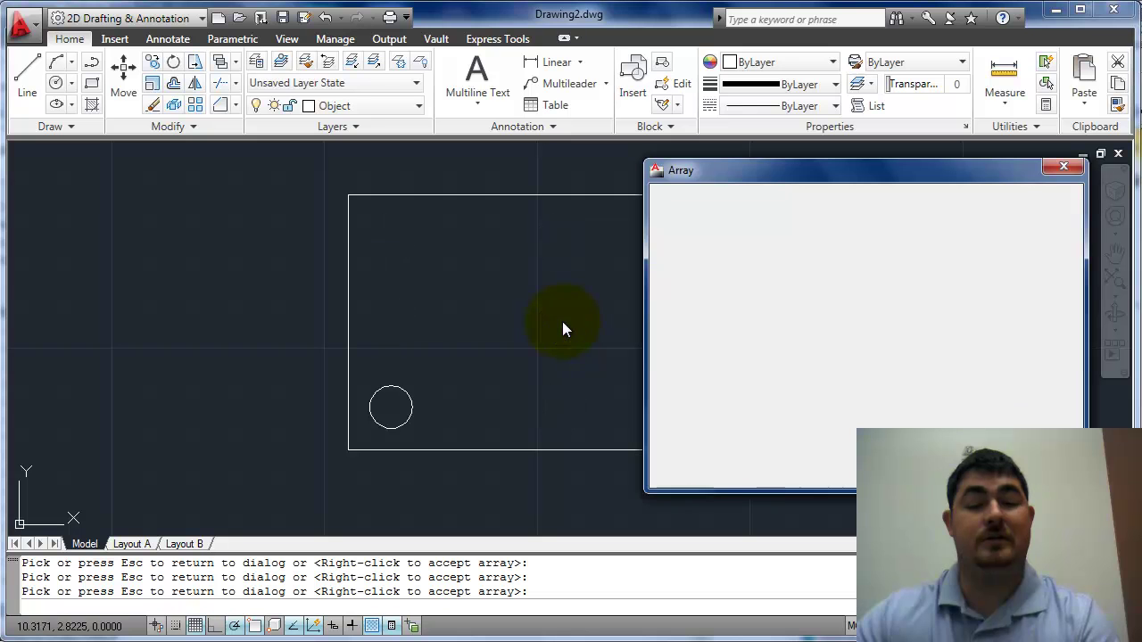
pyautogui.click(824, 352)
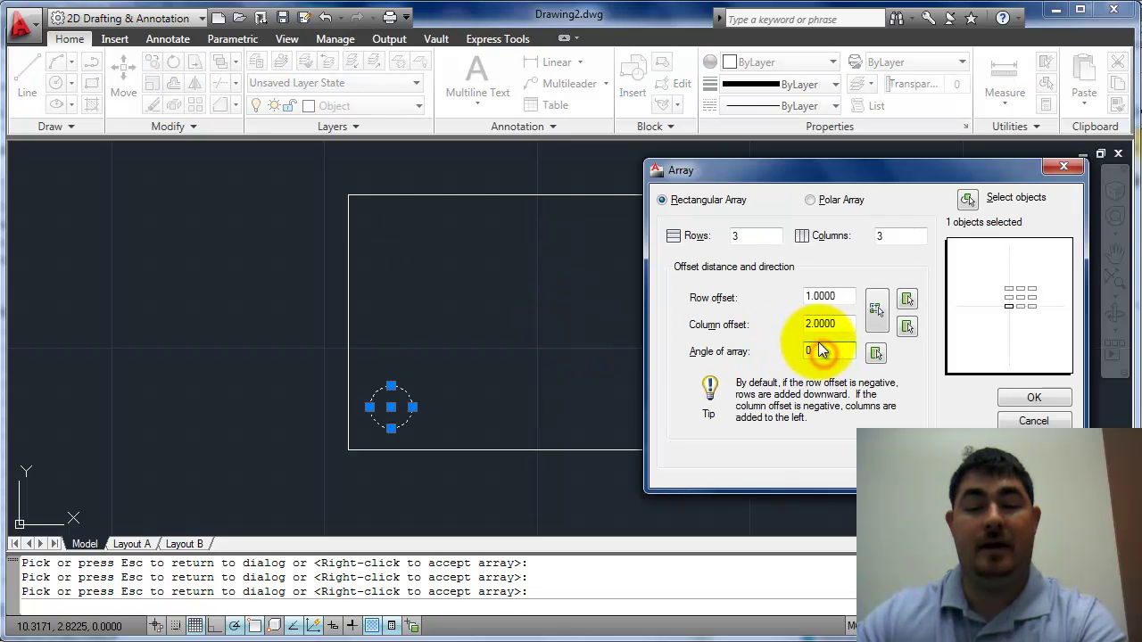
pyautogui.doubleClick(824, 352)
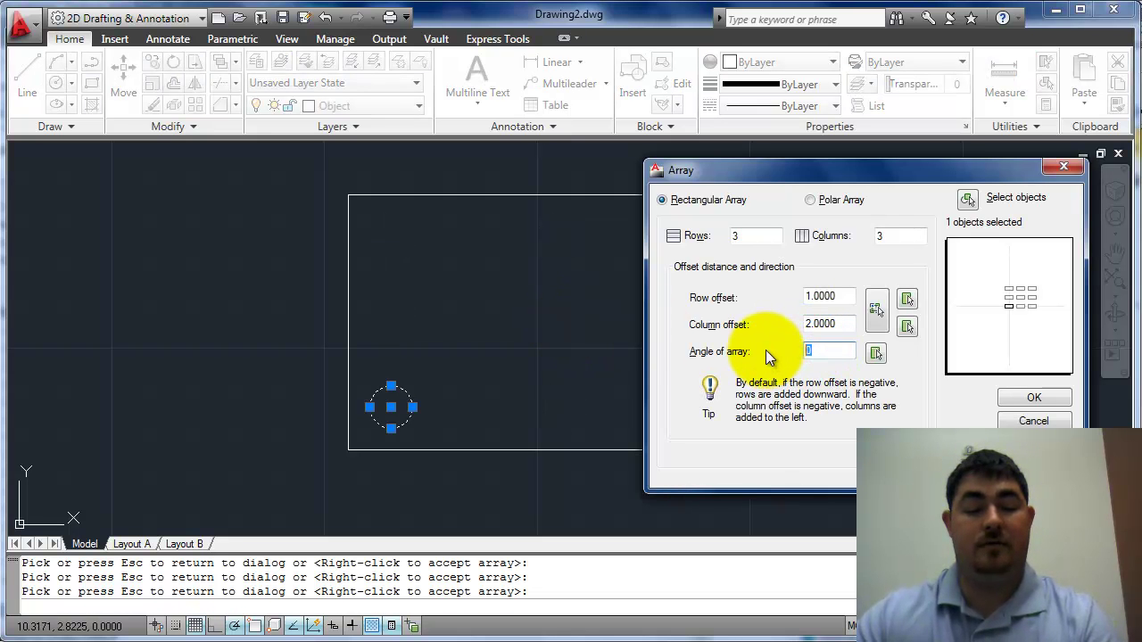
# Step: Set the array angle to 30 degrees and preview the tilted grid
pyautogui.write('30')
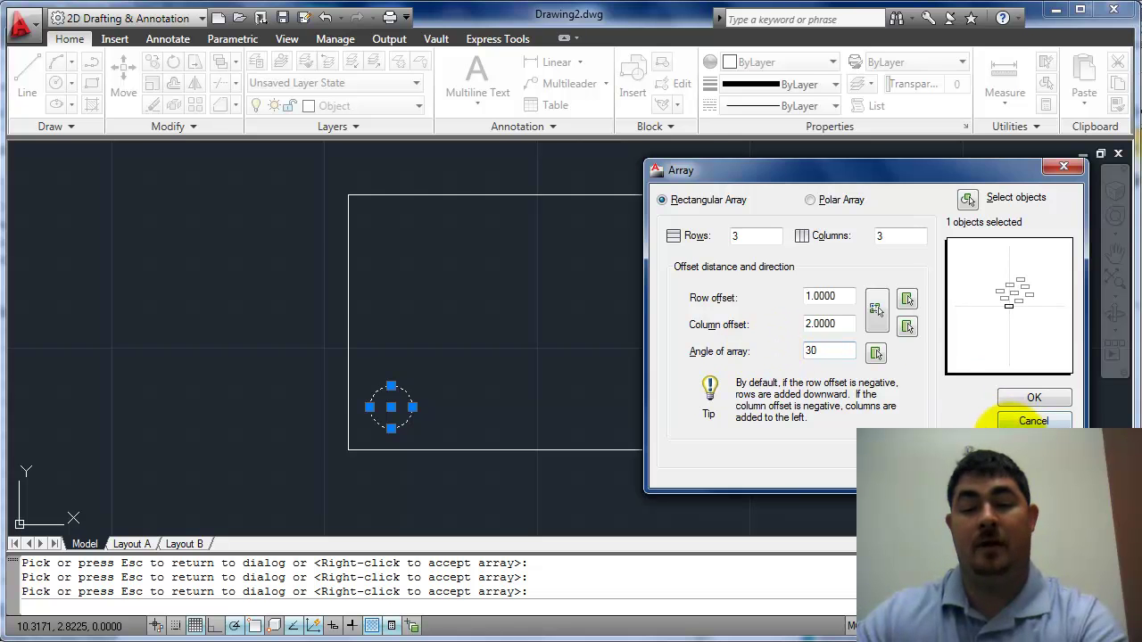
pyautogui.click(1026, 444)
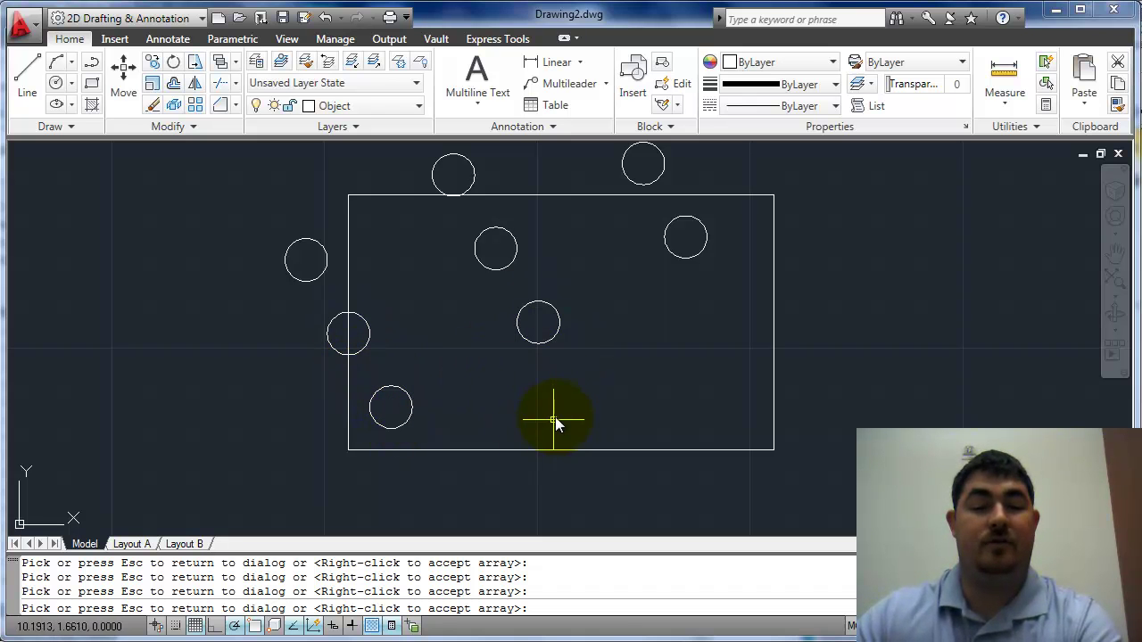
pyautogui.press('Escape')
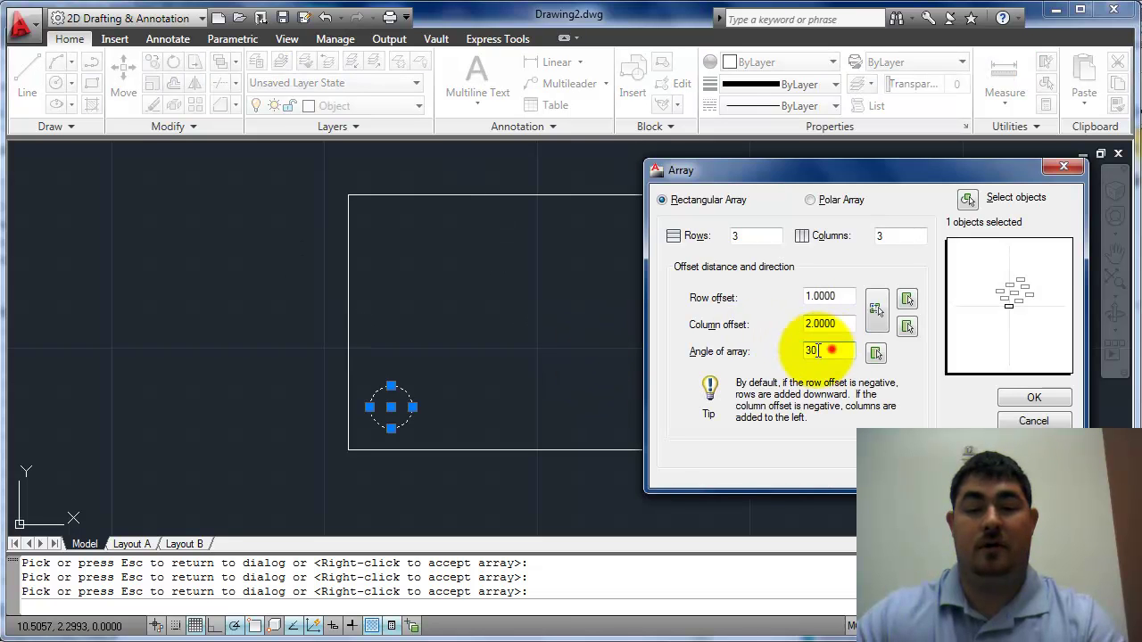
# Step: Reset the angle to 0, preview, and accept the upright 3x3 circle array
pyautogui.write('0')
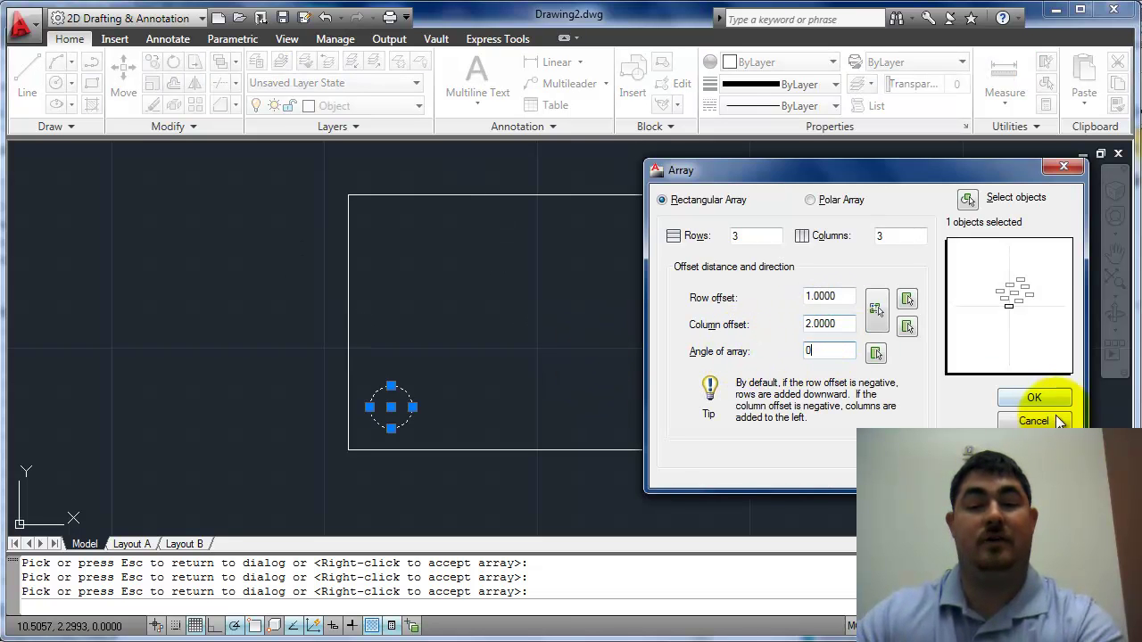
pyautogui.click(1033, 443)
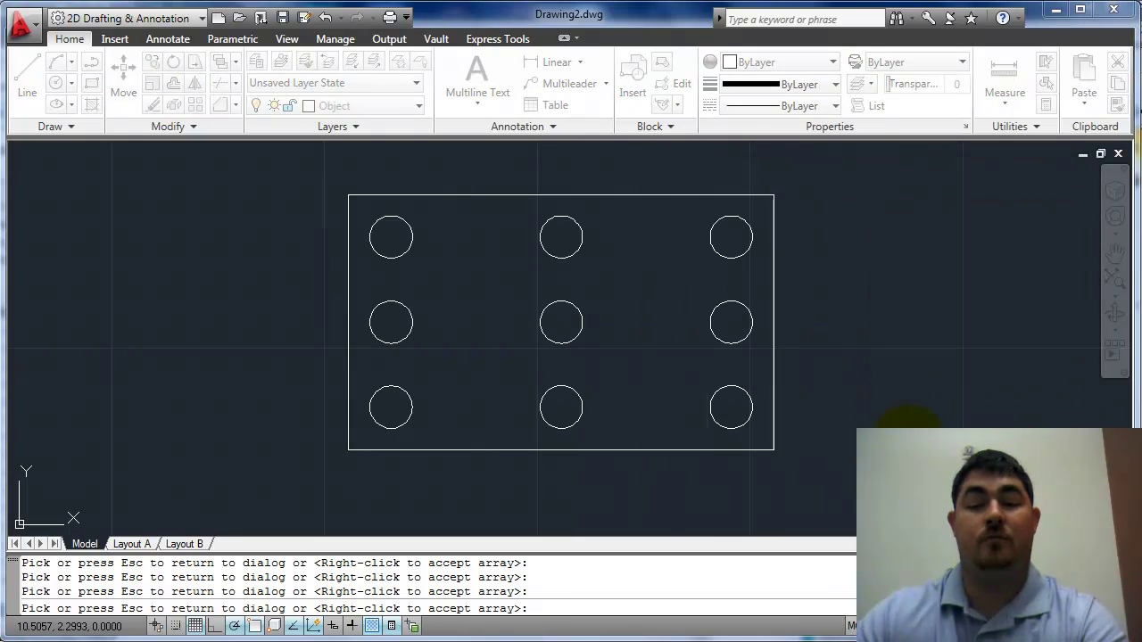
pyautogui.rightClick(835, 359)
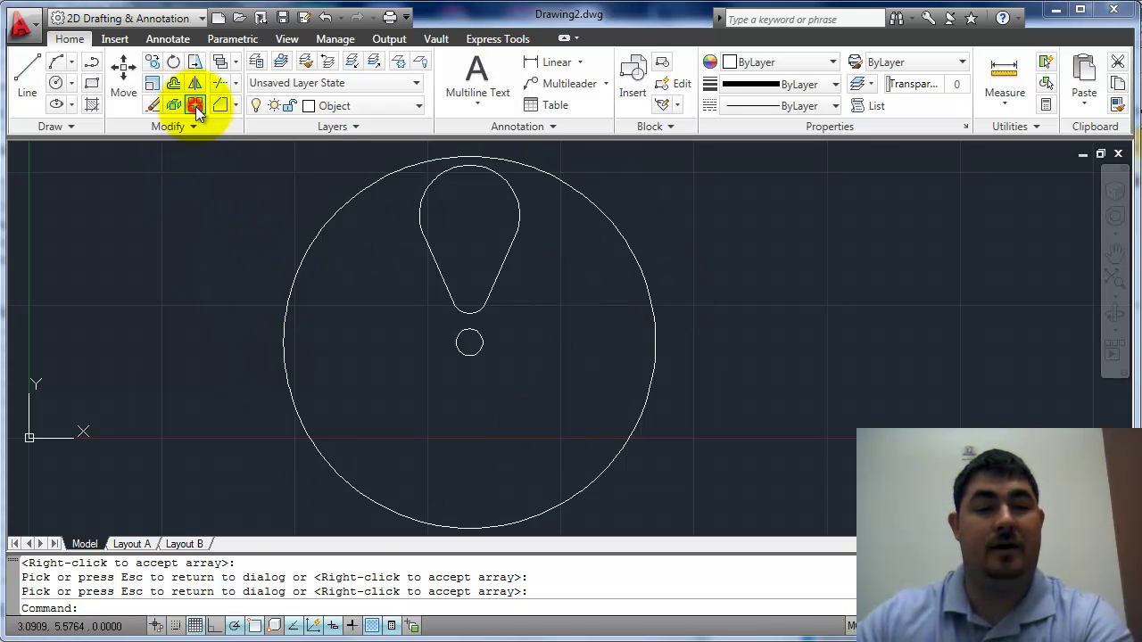
# Step: Start a polar array via Modify > Array and window-select the four teardrop spoke objects
pyautogui.click(195, 106)
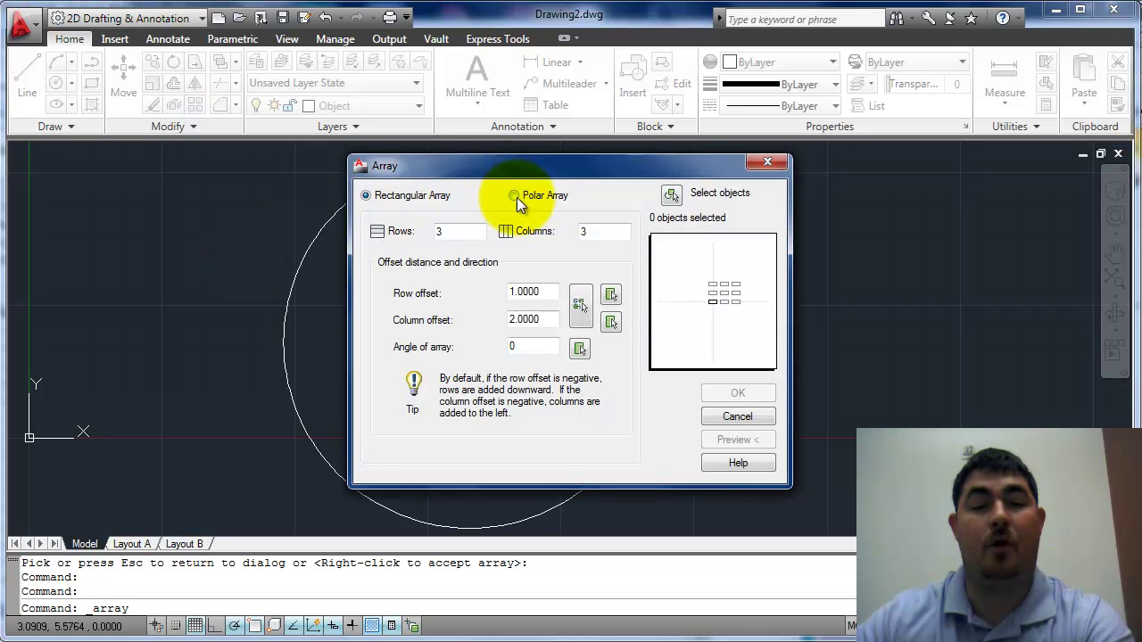
pyautogui.click(515, 196)
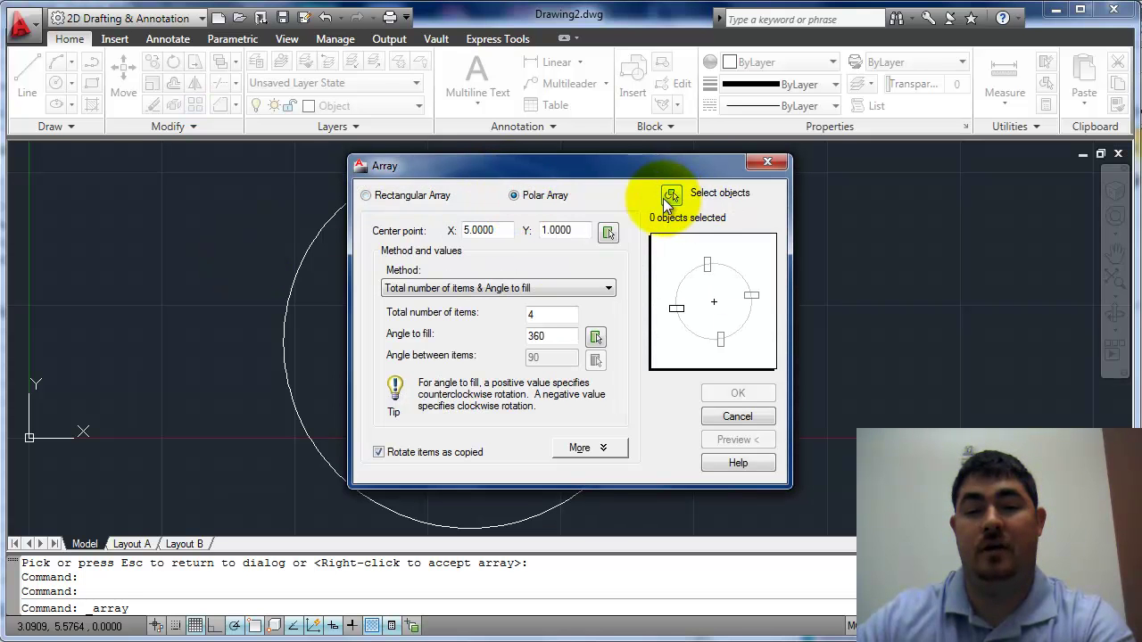
pyautogui.click(671, 197)
pyautogui.click(536, 188)
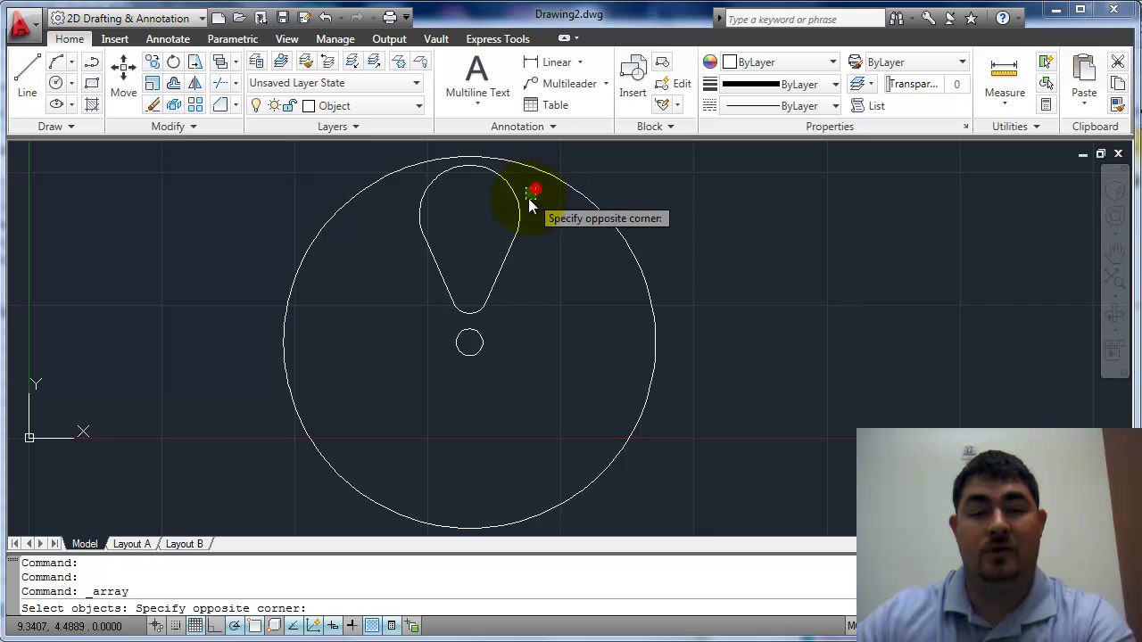
pyautogui.click(408, 310)
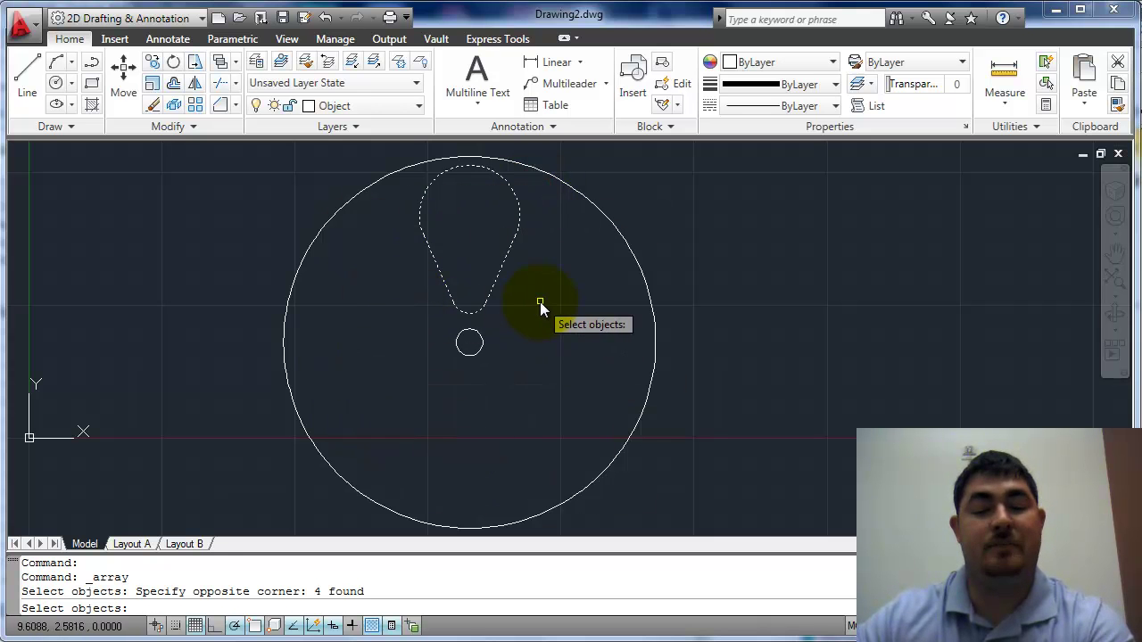
pyautogui.press('Return')
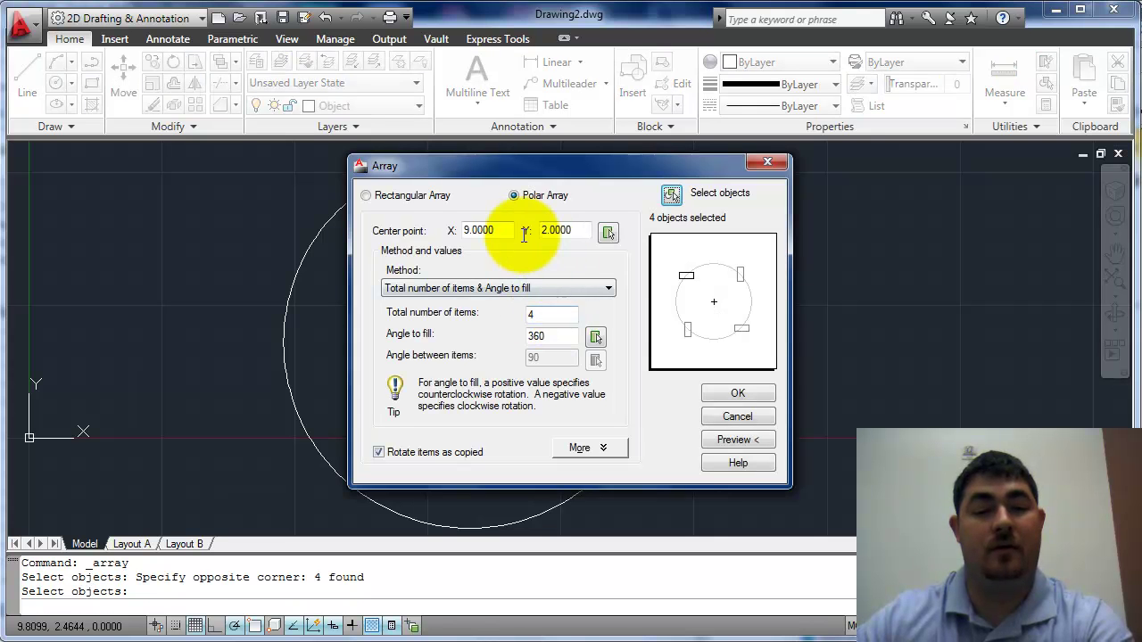
# Step: Pick the hub circle's centre (X 8.2818, Y 1.8049) as the polar array centre
pyautogui.click(609, 234)
pyautogui.click(470, 343)
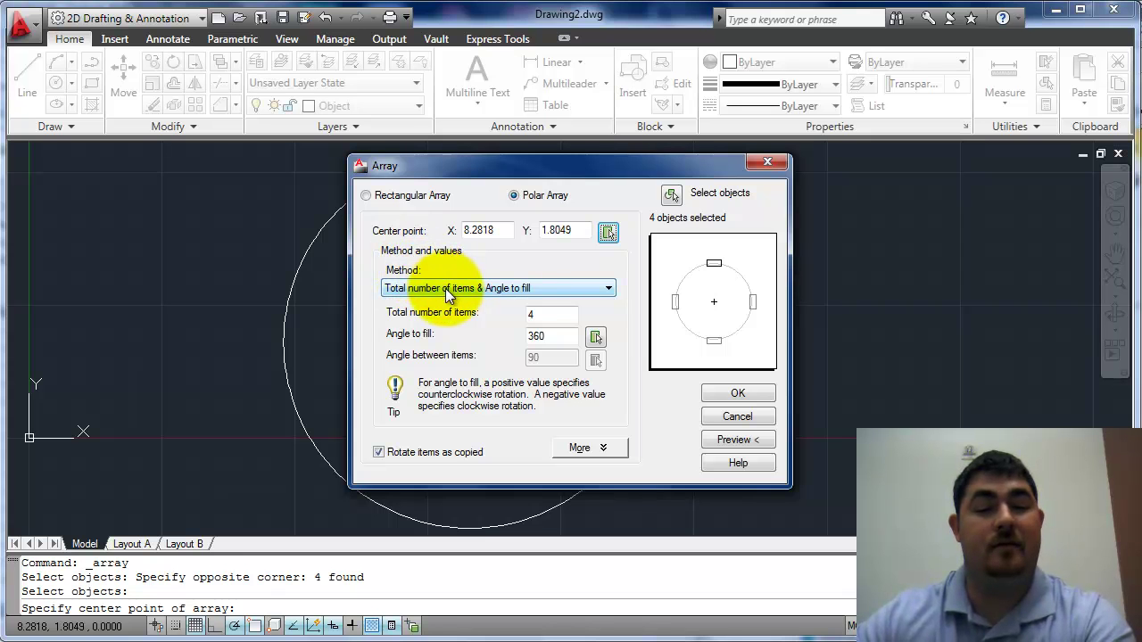
pyautogui.click(610, 286)
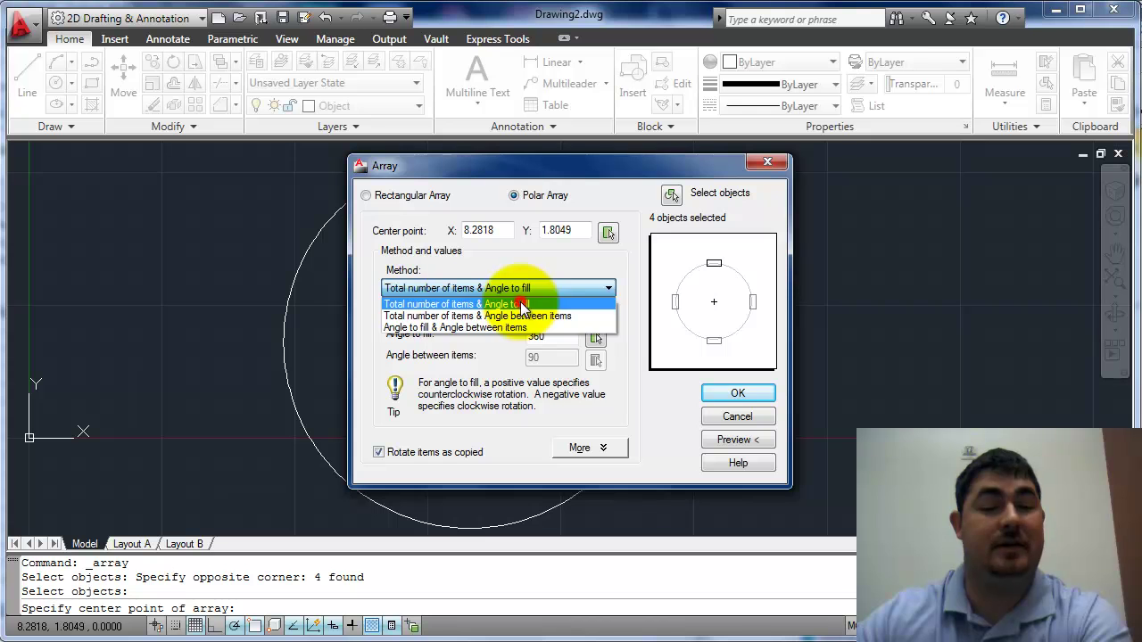
# Step: Change total items from 4 to 6 over 360 degrees, preview, and accept the array
pyautogui.click(522, 305)
pyautogui.doubleClick(553, 312)
pyautogui.write('6')
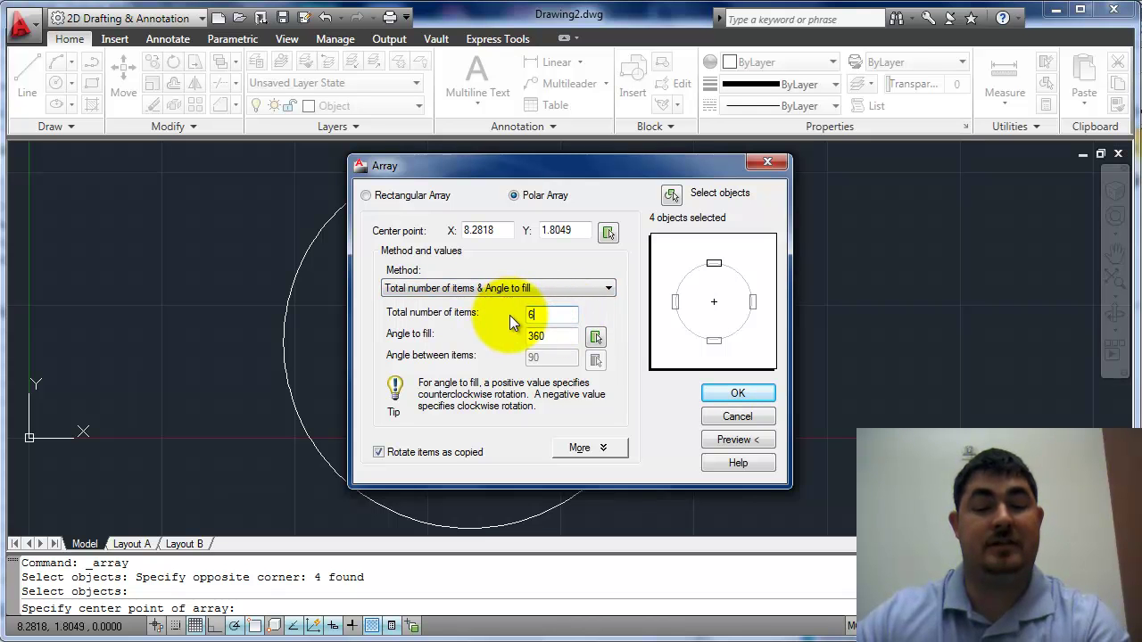
pyautogui.click(546, 336)
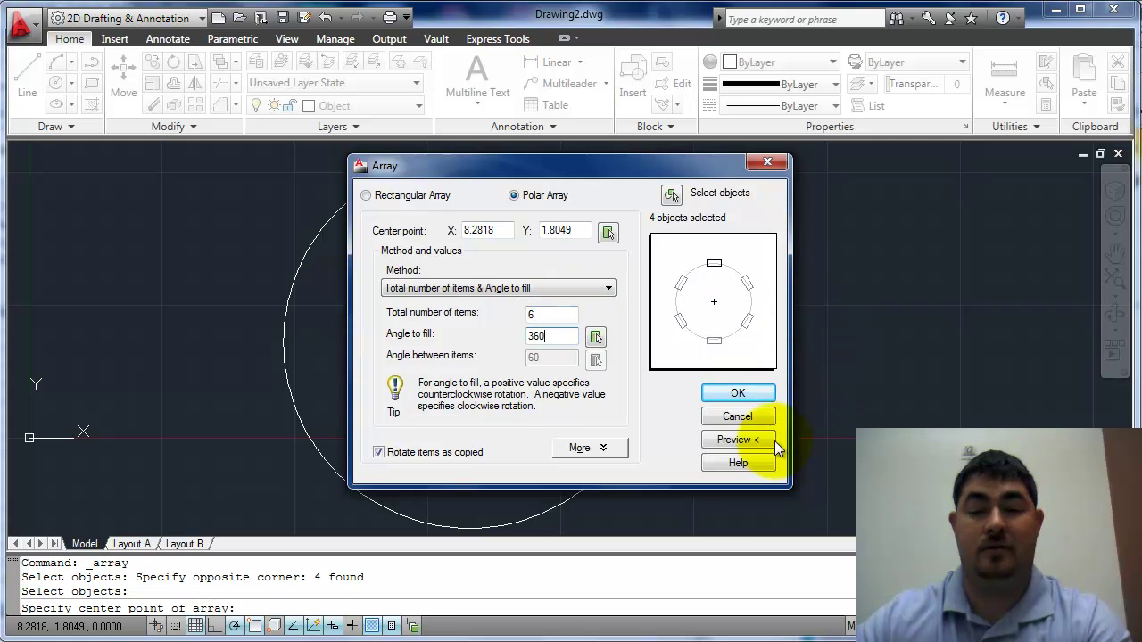
pyautogui.click(748, 439)
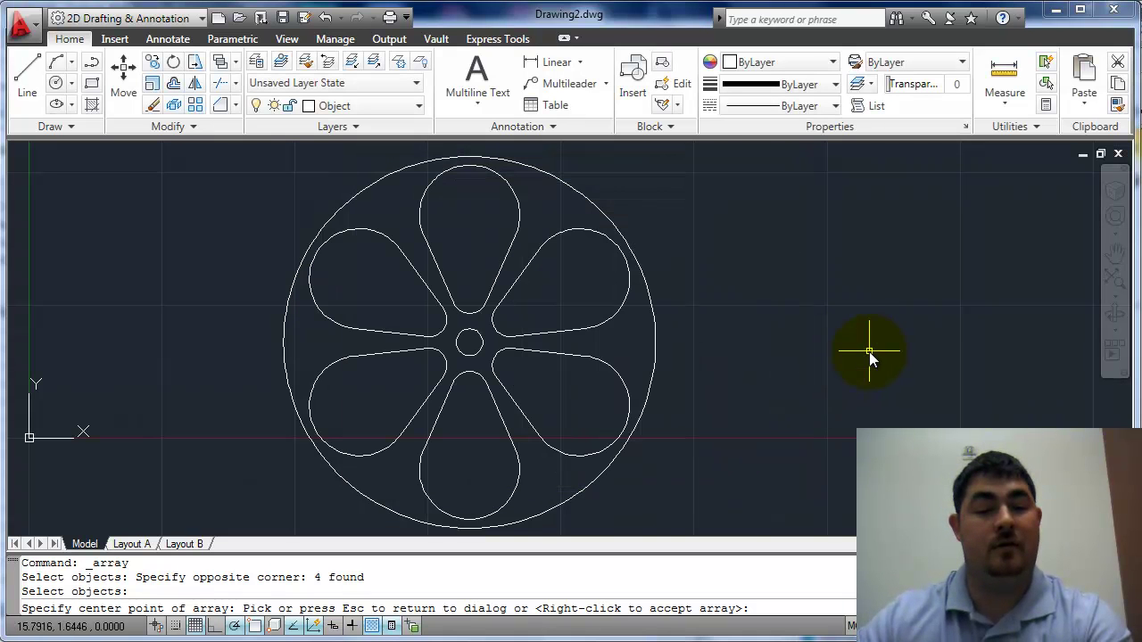
pyautogui.rightClick(767, 291)
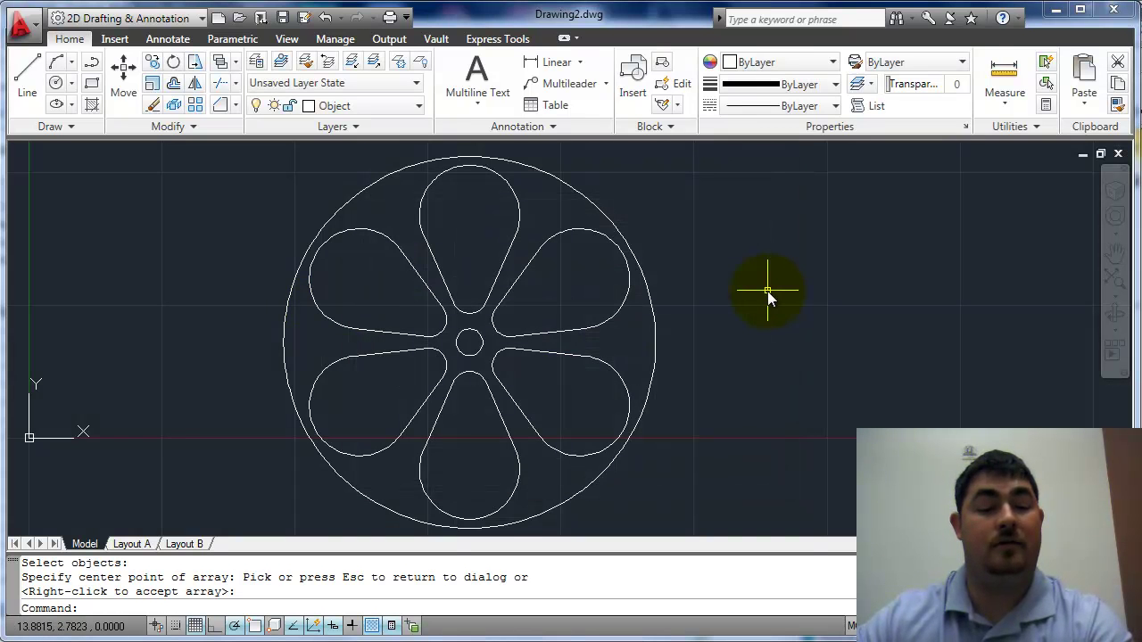